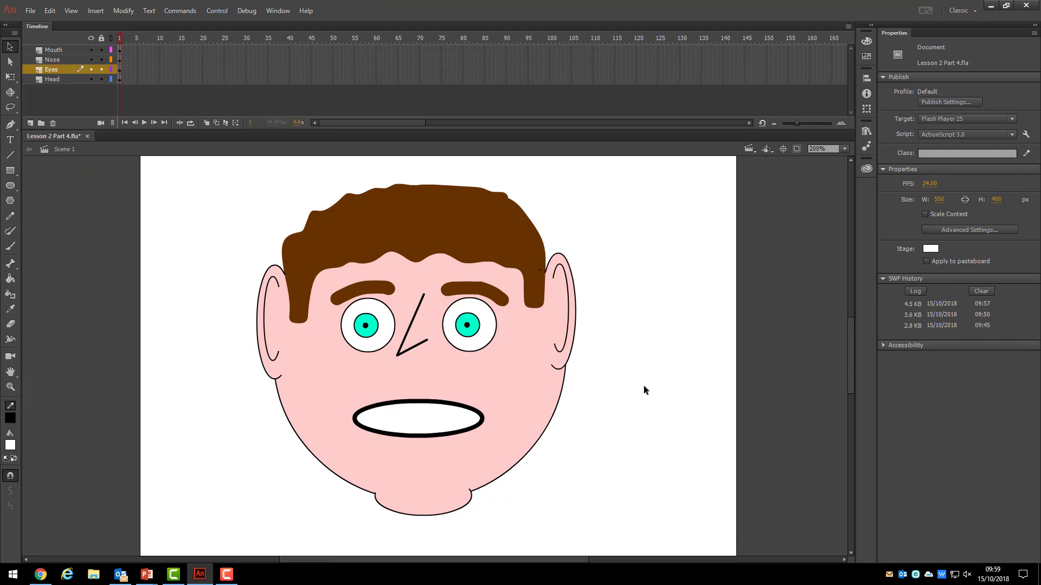
- Insert a frame at frame 100 on the Head layer, then scrub the playhead back to frame 1
click(64, 79)
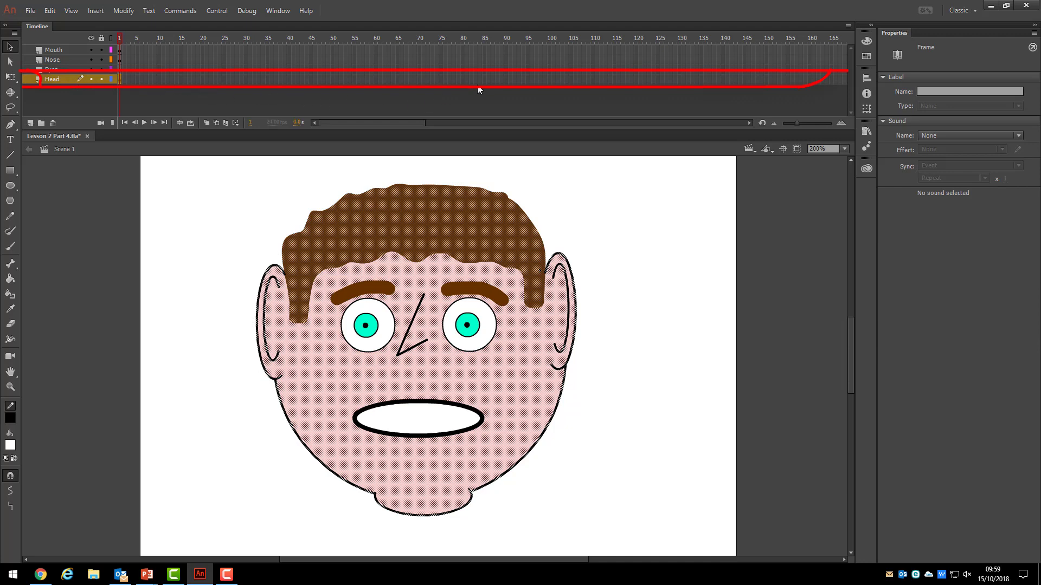
right_click(548, 80)
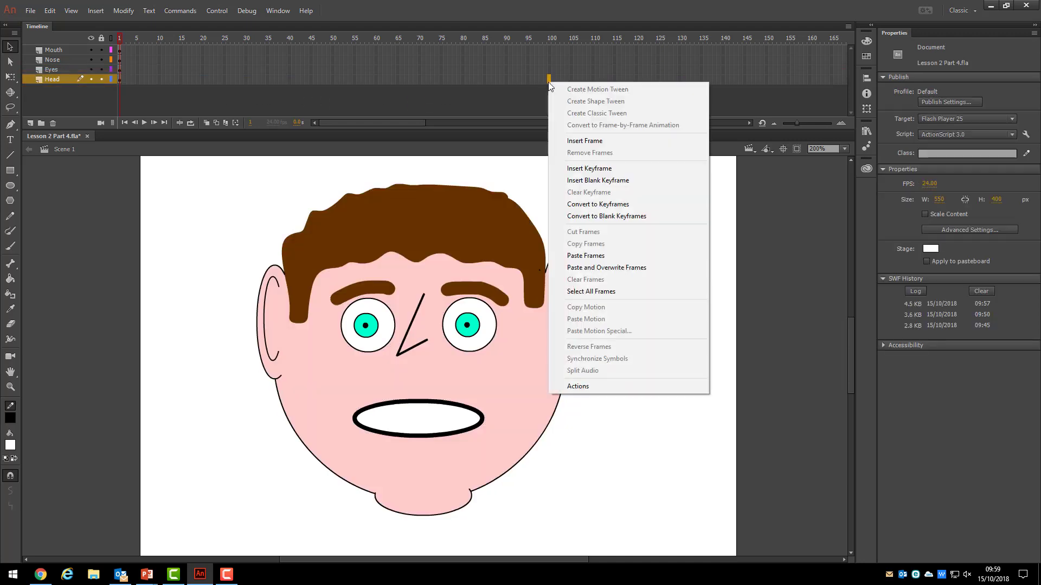
click(574, 142)
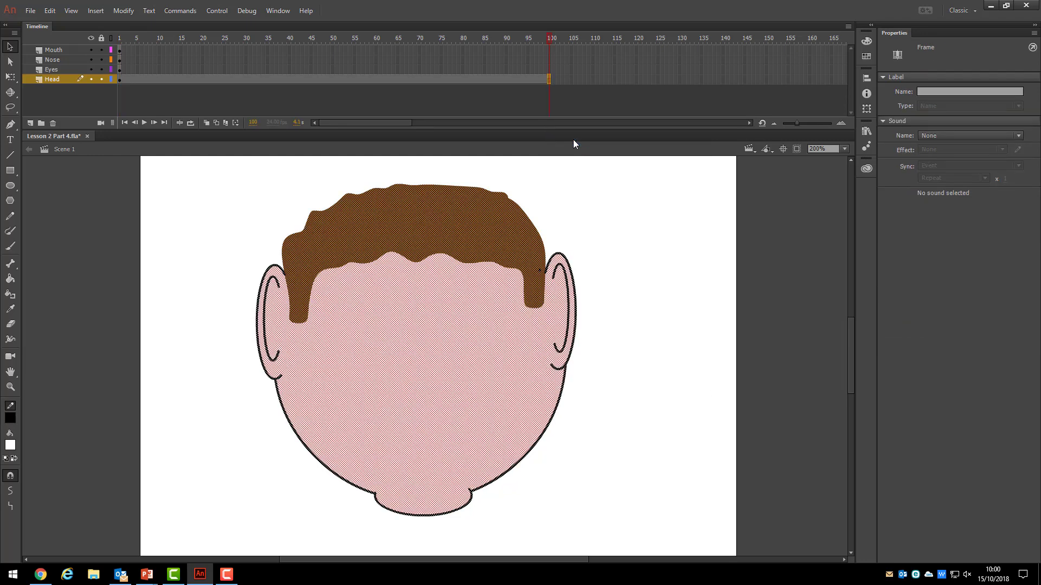
drag(547, 39, 496, 43)
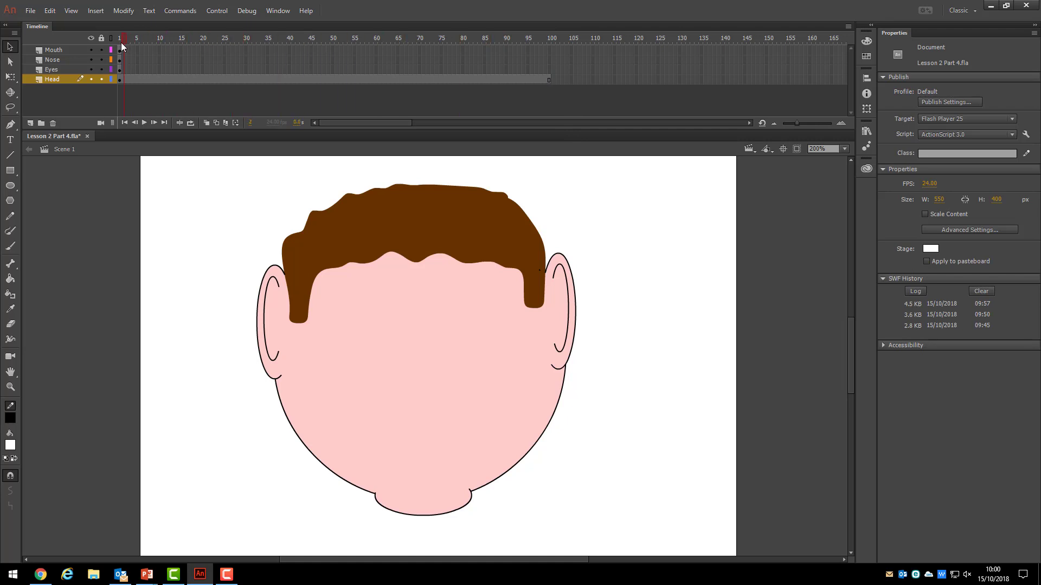
drag(122, 43, 119, 44)
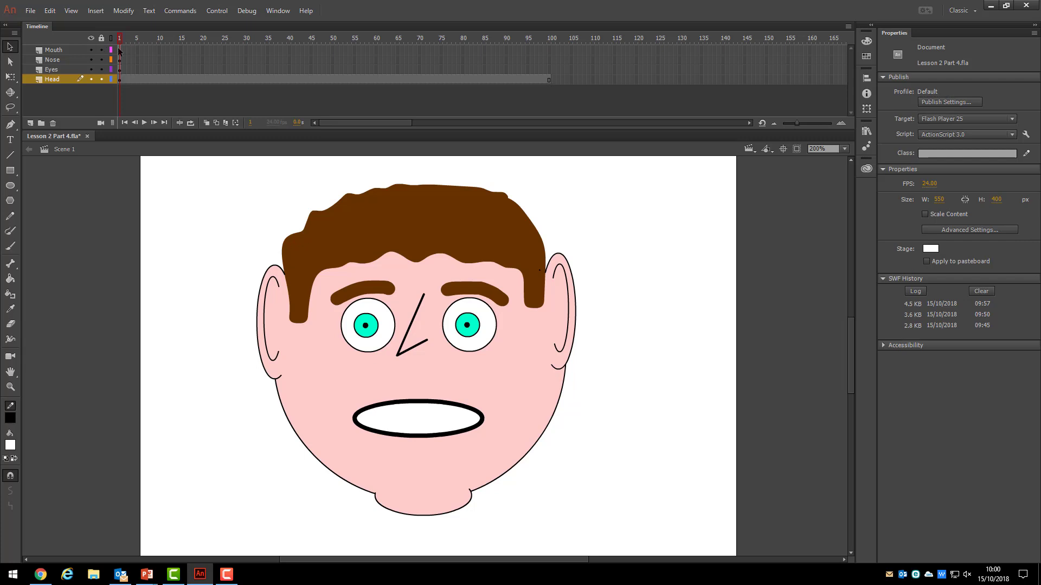
- Insert a Mouth keyframe at frame 25 and move the mouth lower and to the left
click(119, 49)
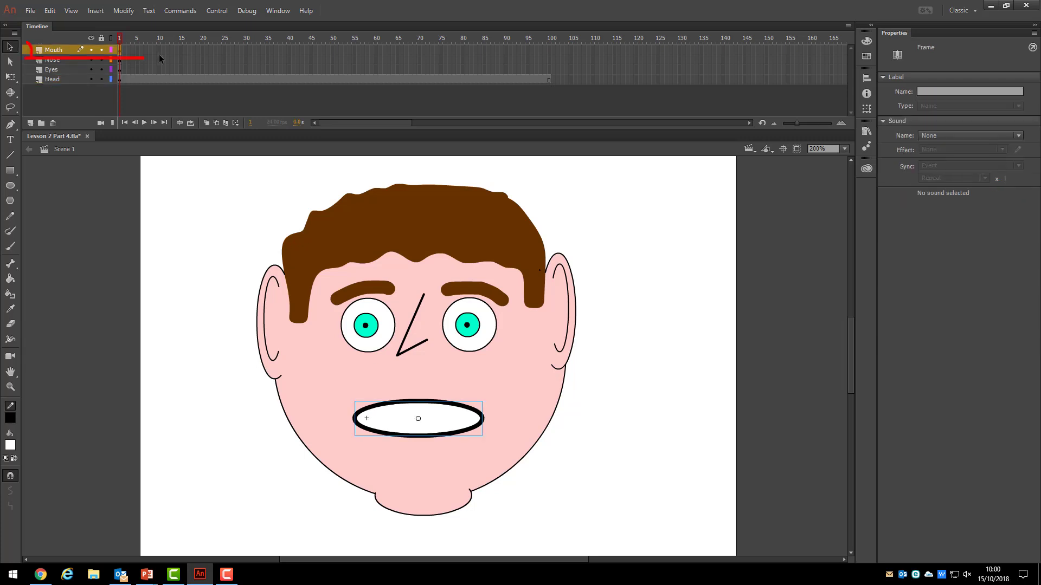
click(224, 50)
right_click(225, 52)
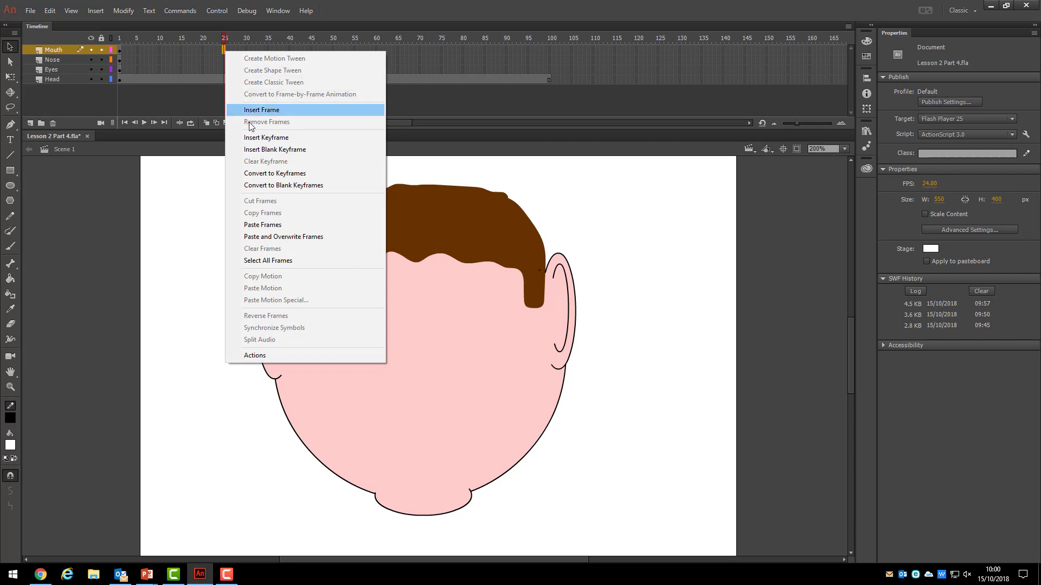
click(265, 138)
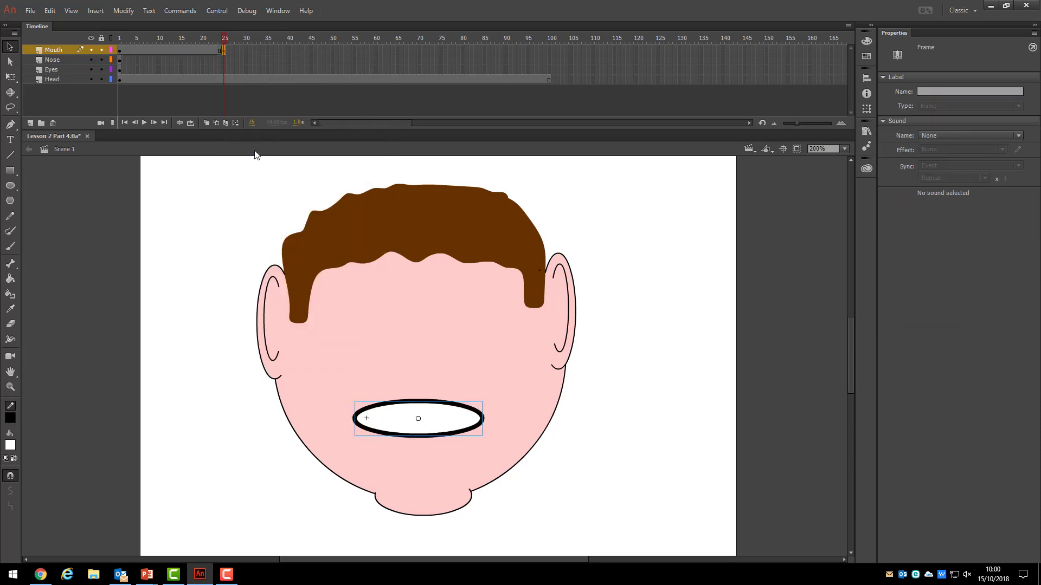
drag(399, 421, 381, 445)
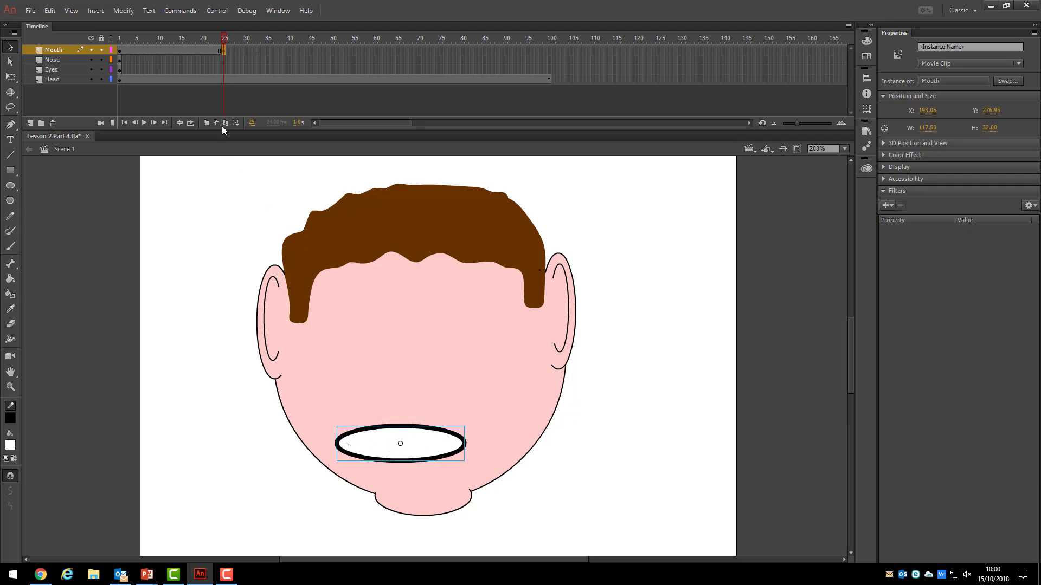
- Insert a Nose keyframe at frame 25, enable Onion Skin, and move the nose down and left
click(224, 62)
right_click(225, 62)
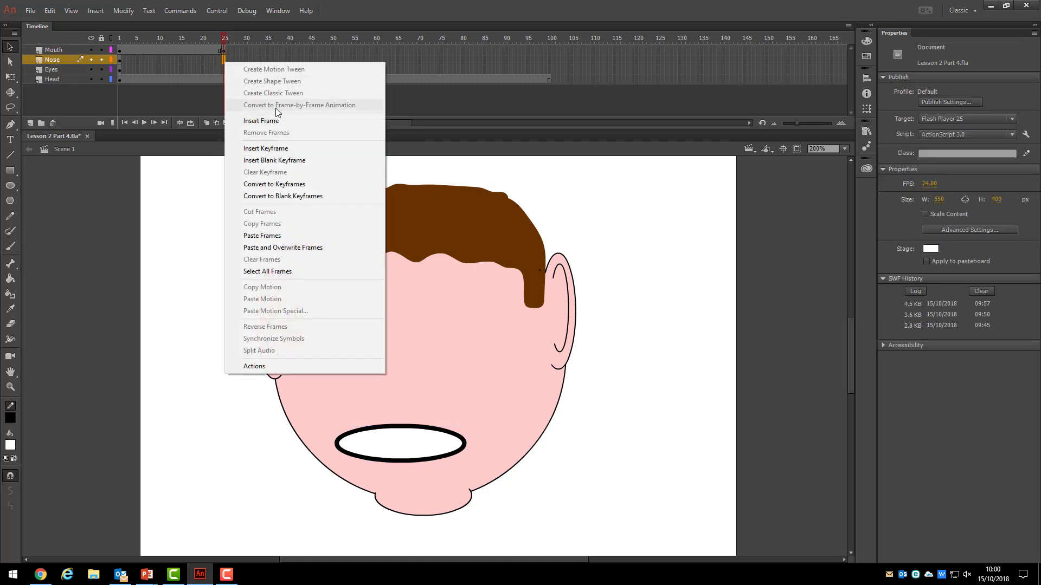
click(288, 151)
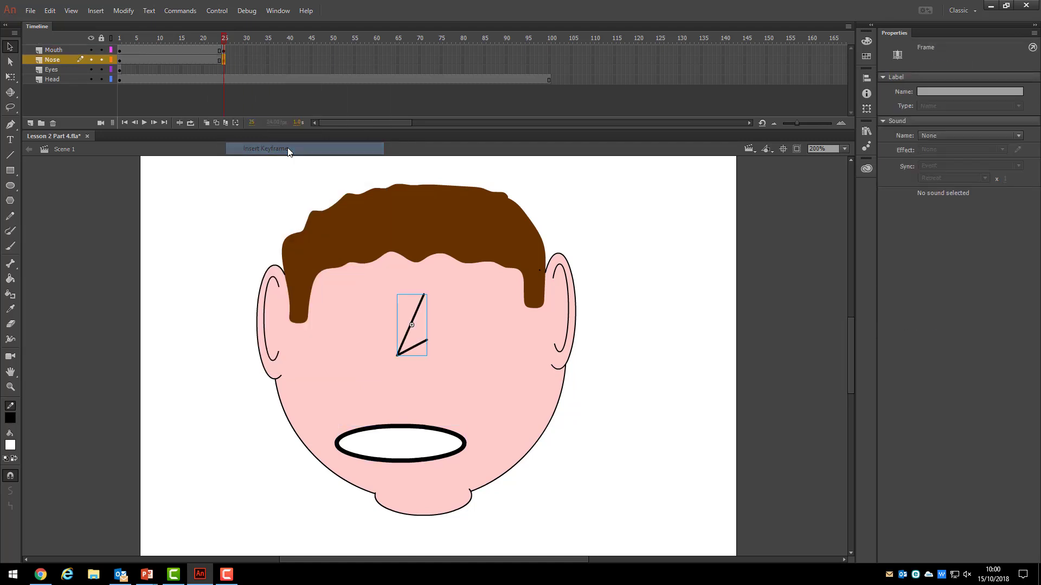
click(209, 124)
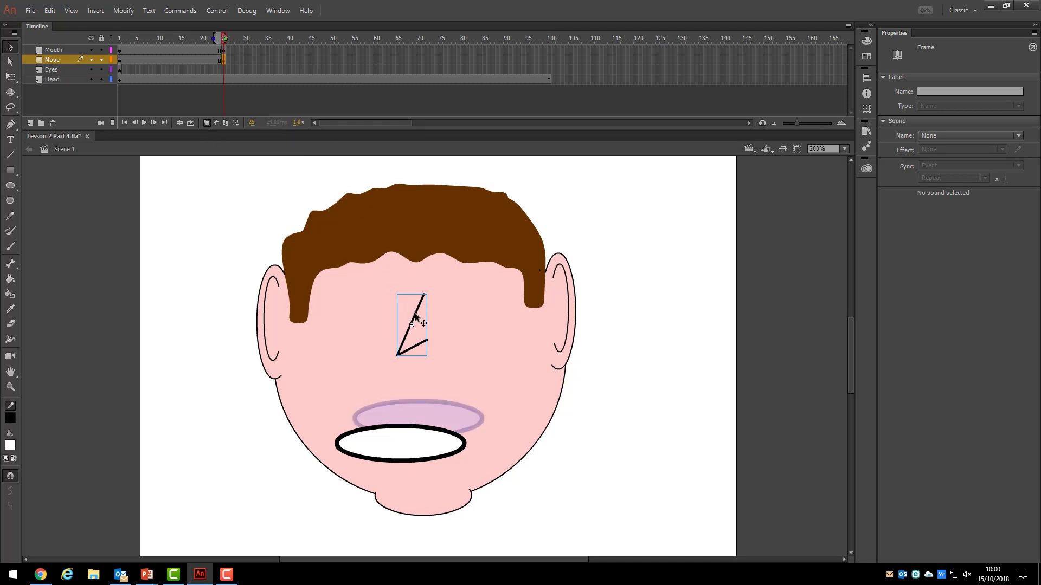
drag(416, 321, 410, 346)
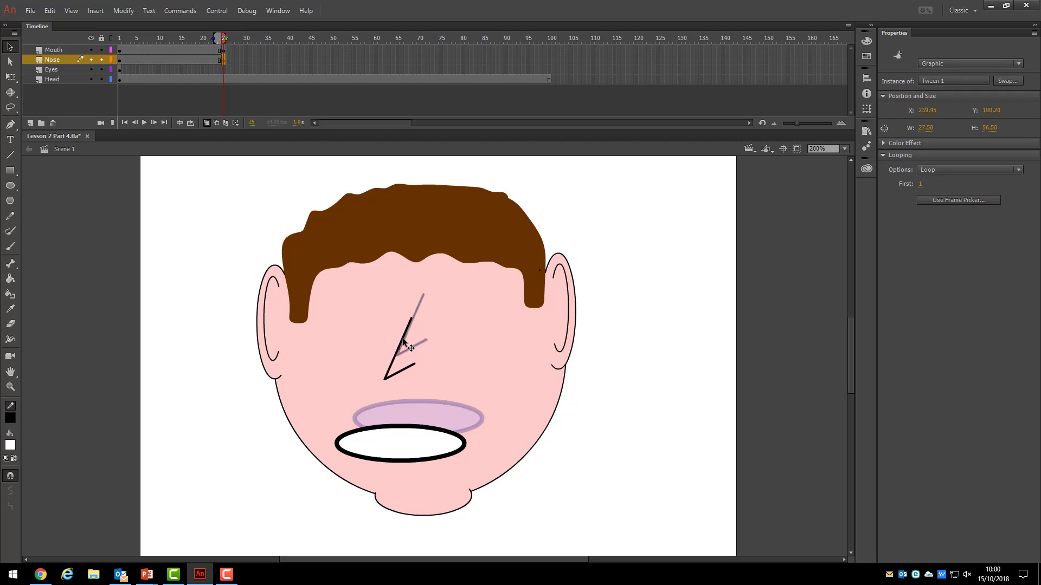
click(401, 346)
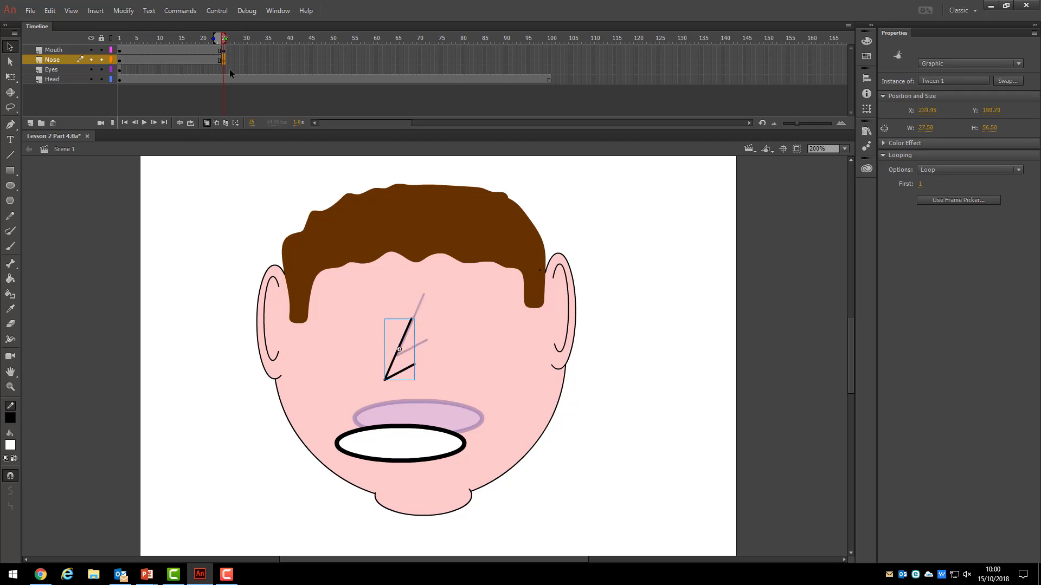
- Insert an Eyes keyframe at frame 25 and move the eyes down-left, nudging them lower with arrow keys
click(224, 70)
right_click(224, 71)
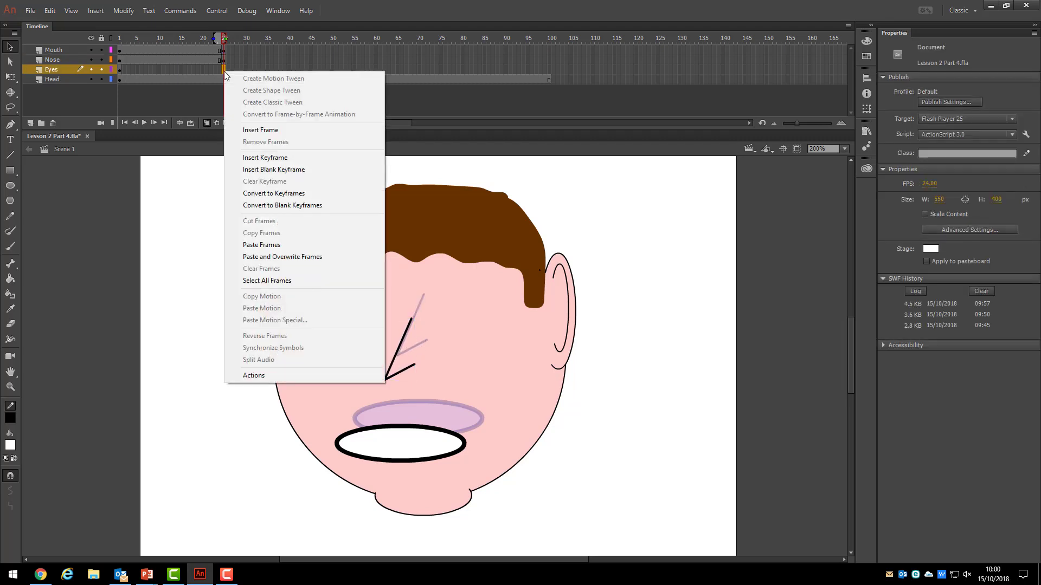
click(266, 157)
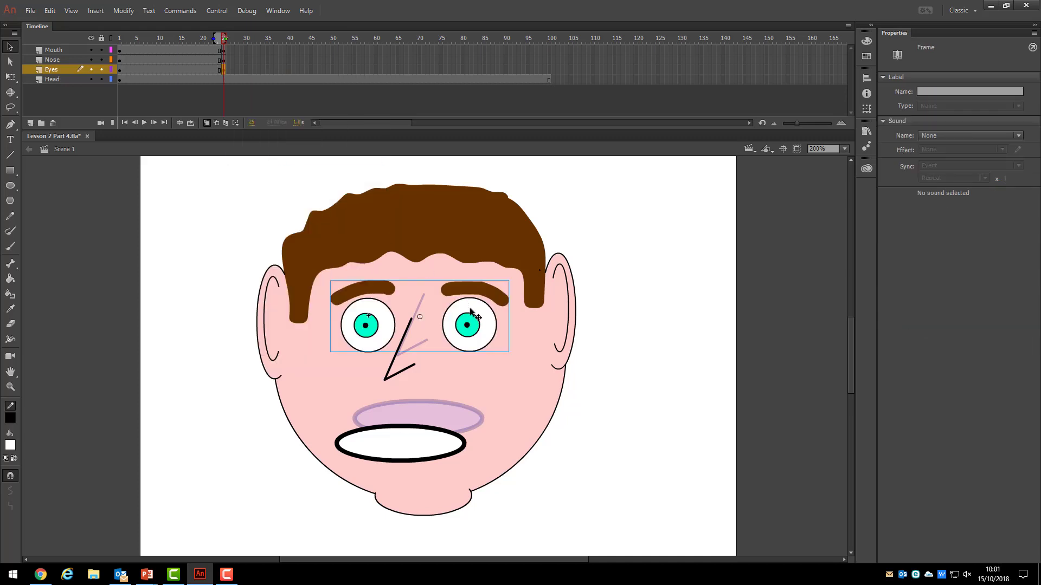
drag(473, 311, 461, 336)
key(Down)
key(Down)
key(Down)
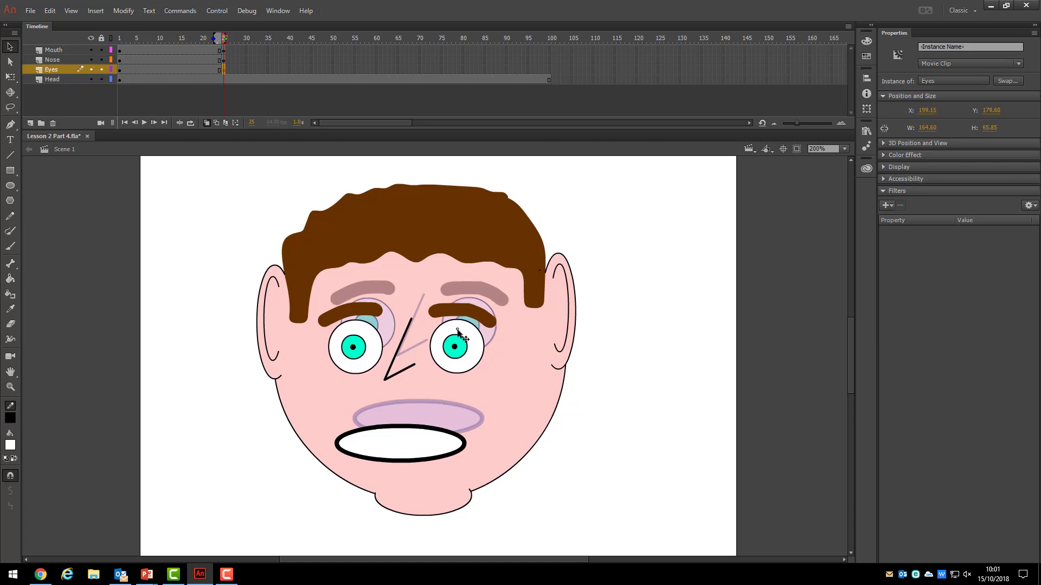
key(Down)
key(Down)
key(Down)
key(Down)
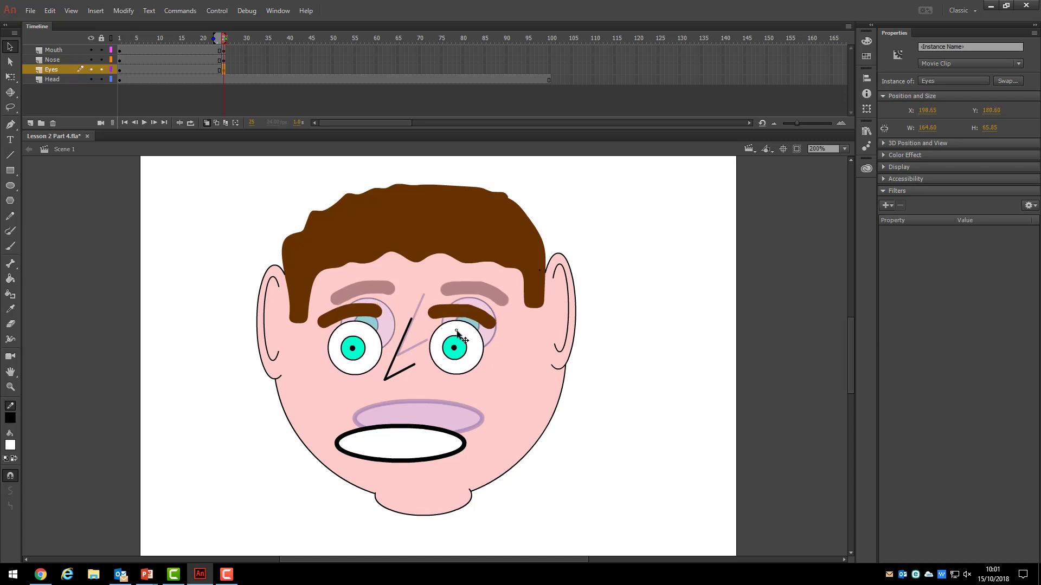
click(460, 337)
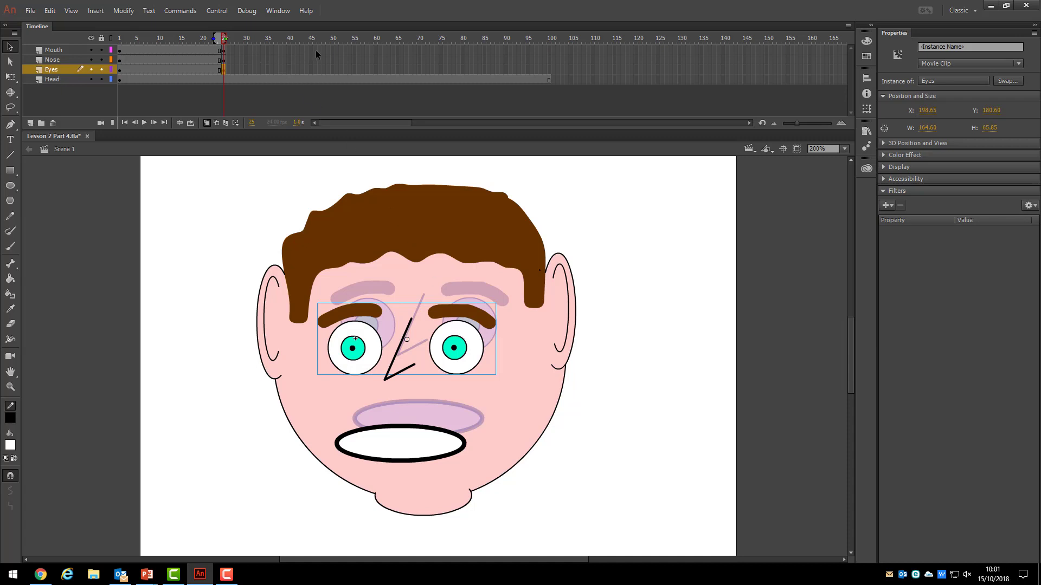
- Insert frame-50 keyframes on Mouth, Nose and Eyes and shift all three features to the right
click(334, 50)
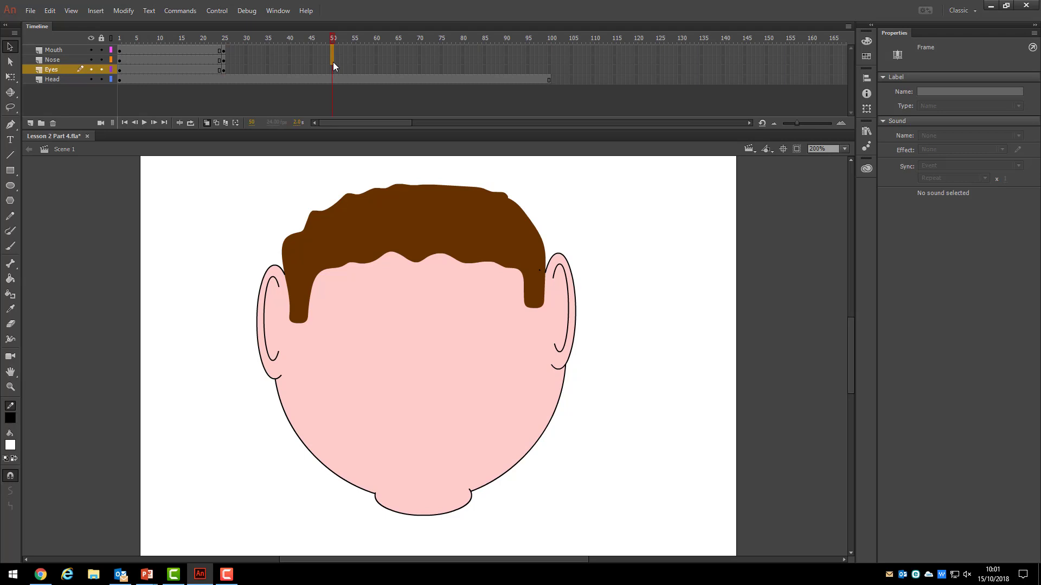
right_click(331, 70)
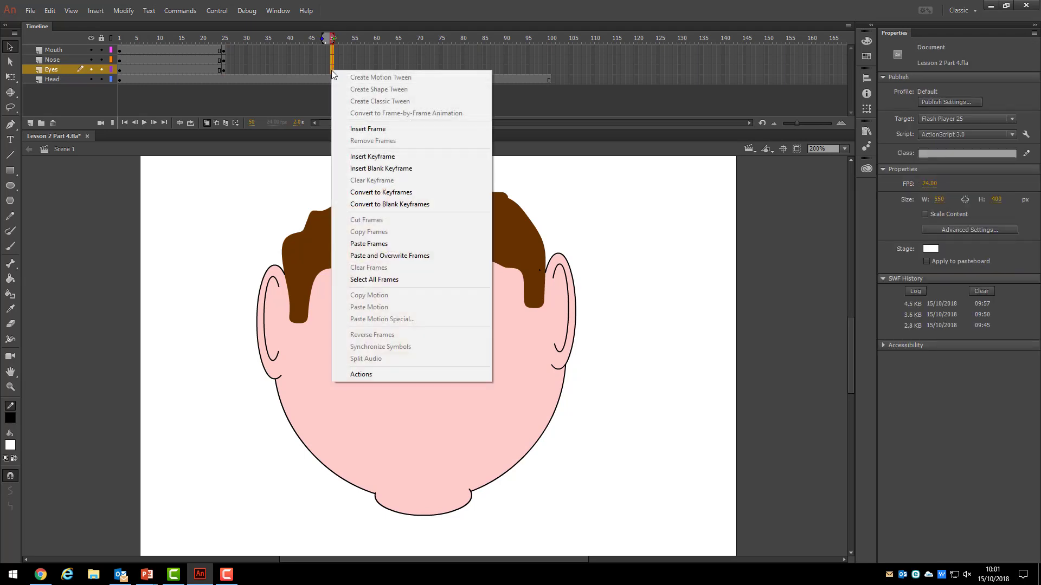
click(374, 158)
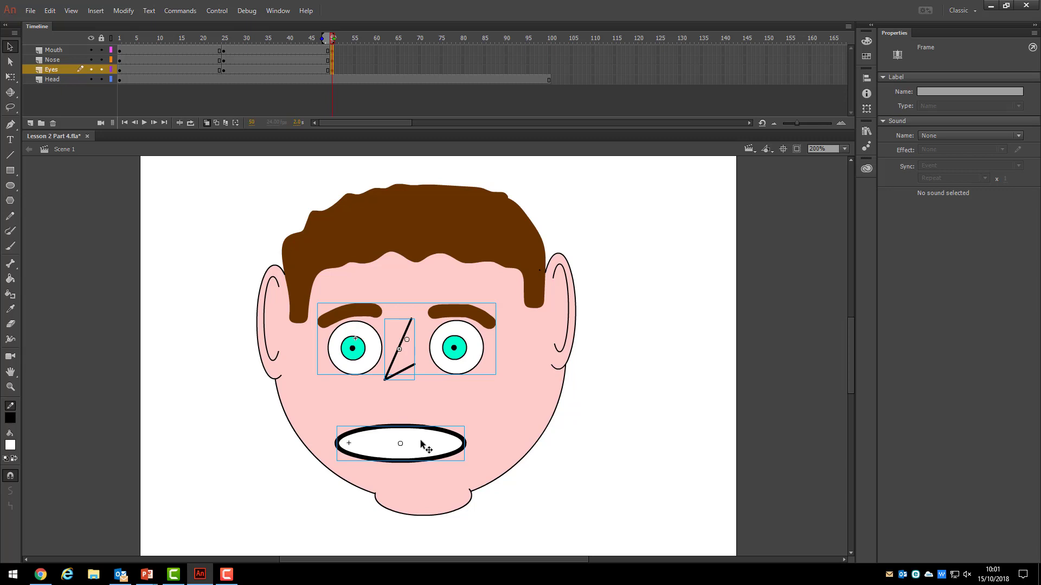
drag(423, 445, 460, 440)
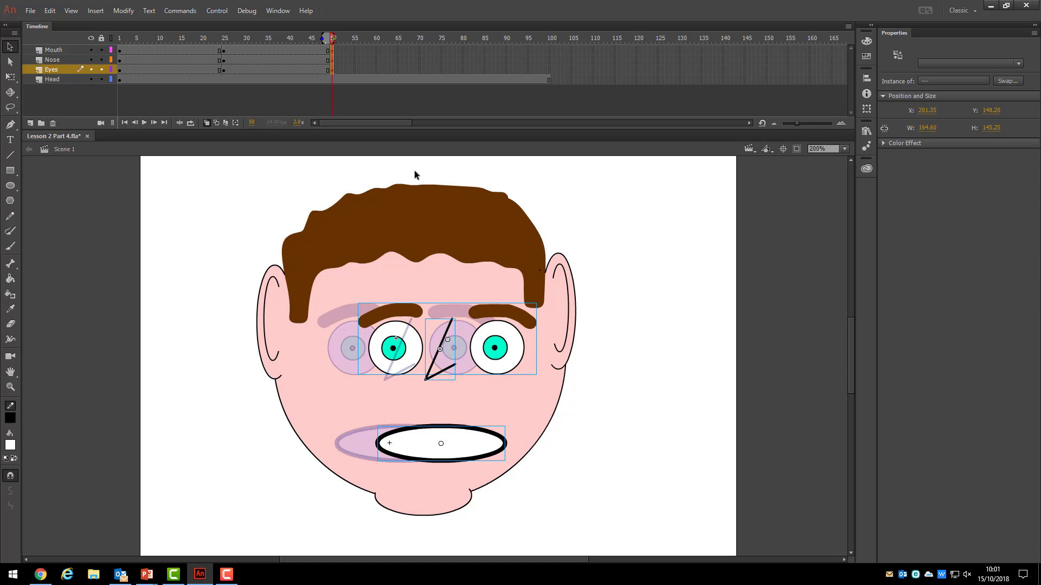
- Copy the frame-1 keyframes across the Mouth, Nose and Eyes layers
click(420, 51)
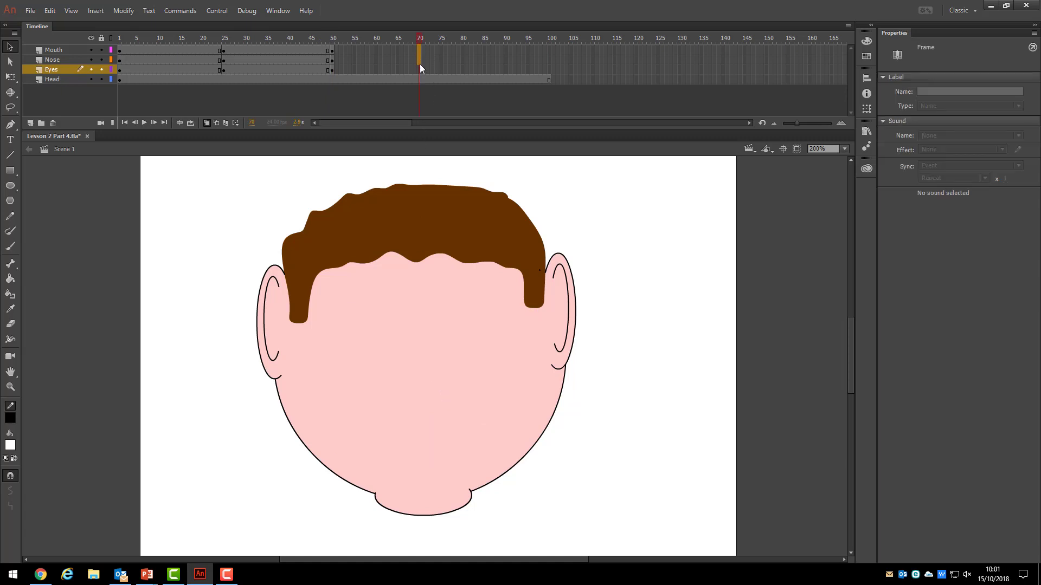
shift+click(420, 69)
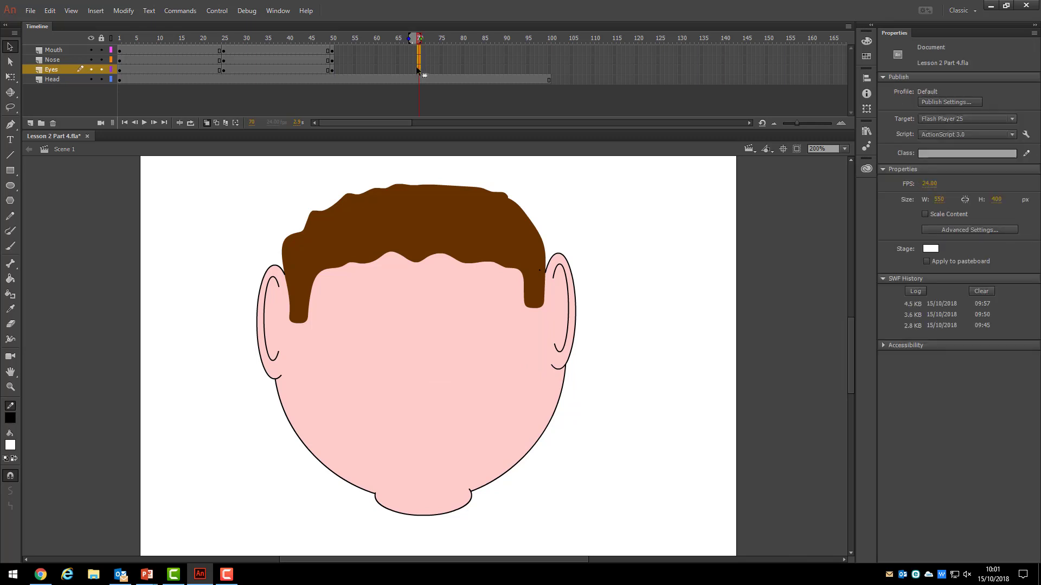
click(121, 50)
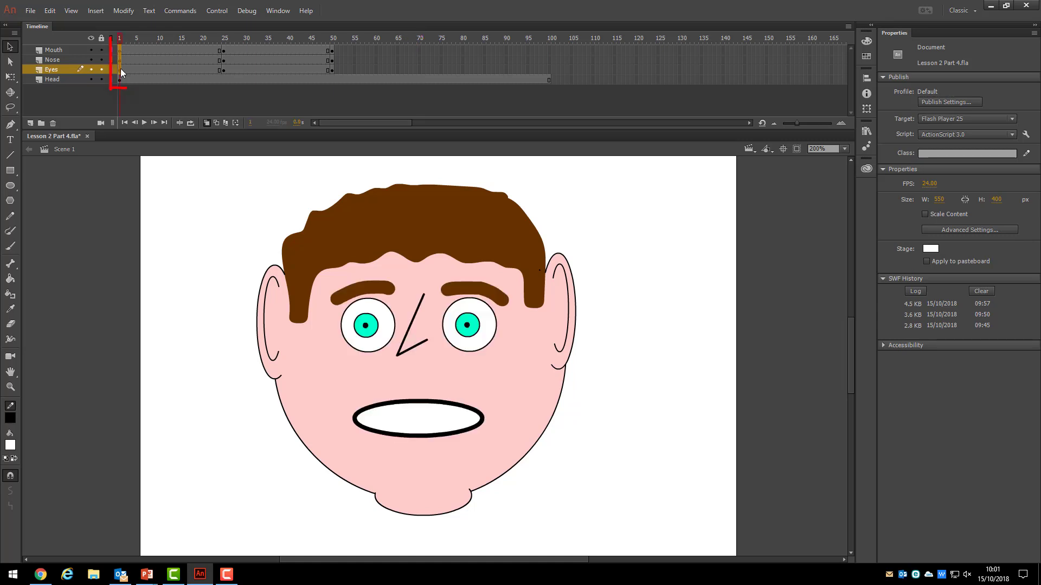
right_click(121, 68)
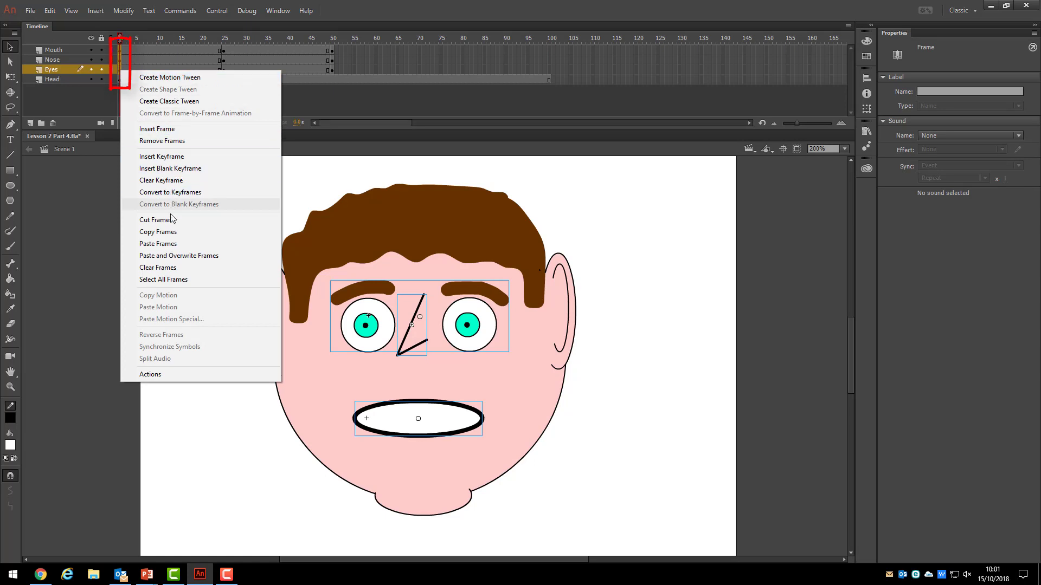
click(167, 232)
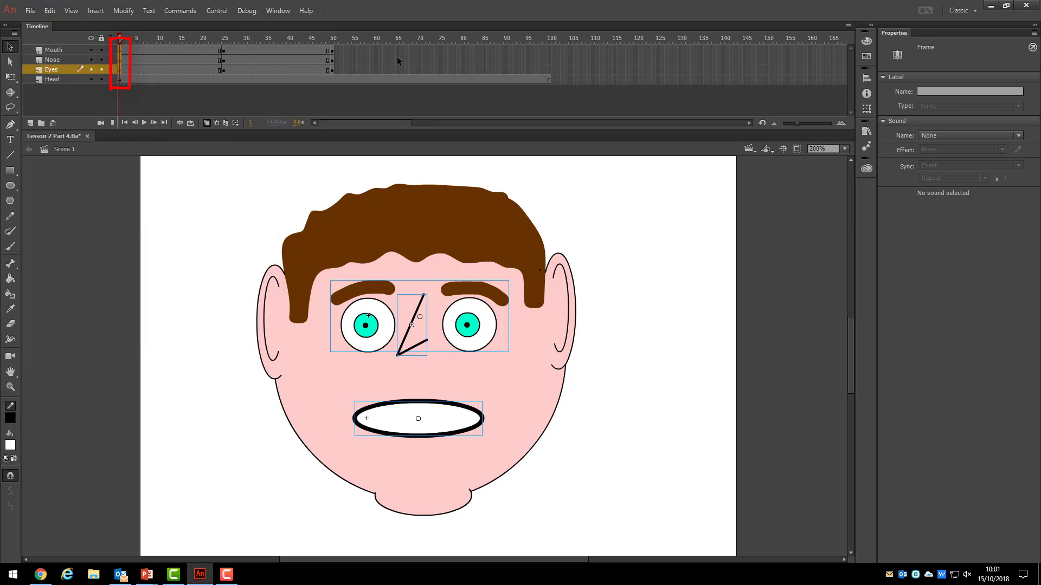
- Paste the copied keyframes at frame 71 on the three feature layers
click(419, 49)
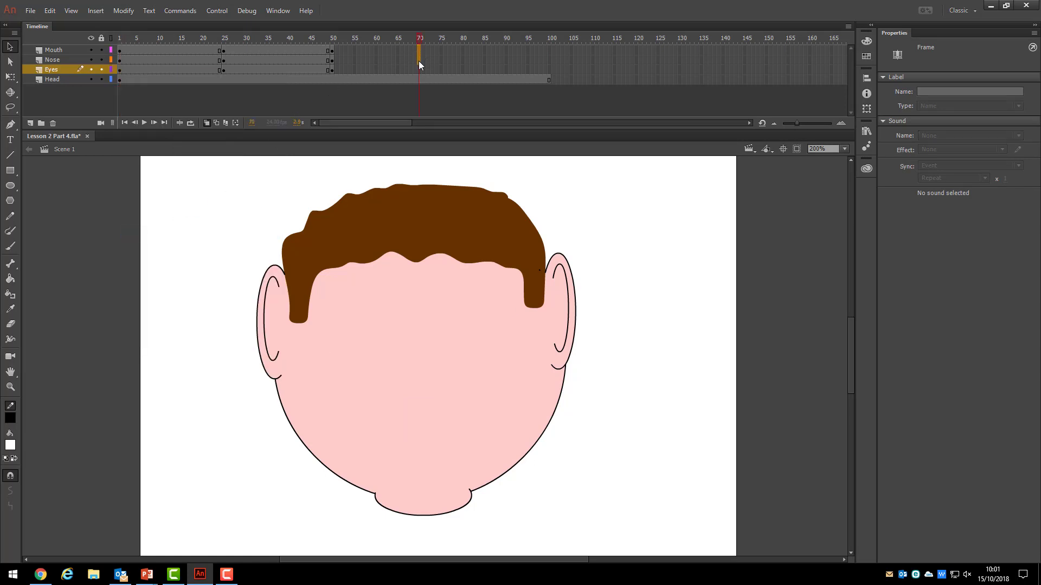
right_click(418, 71)
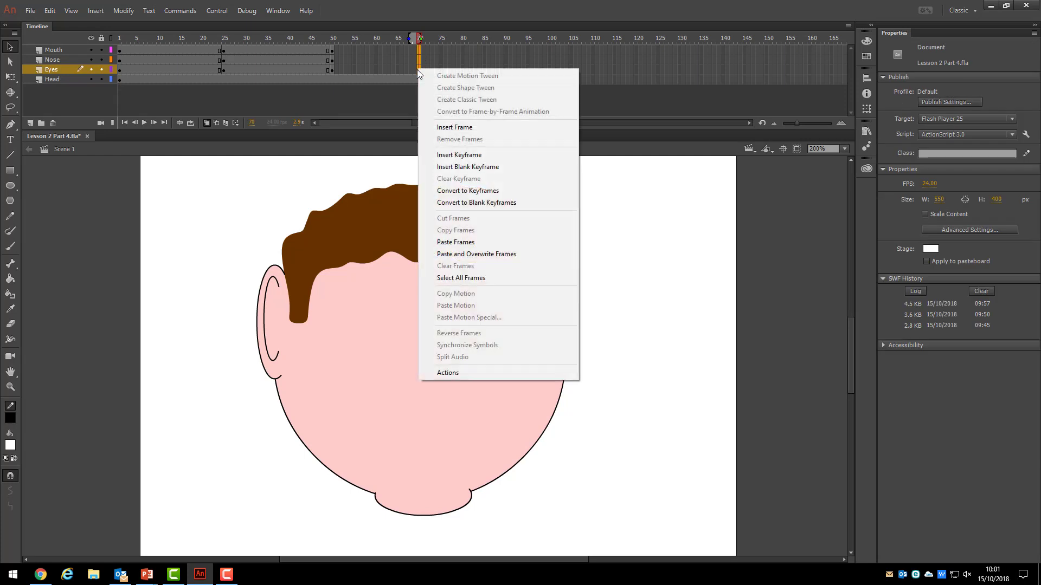
click(477, 242)
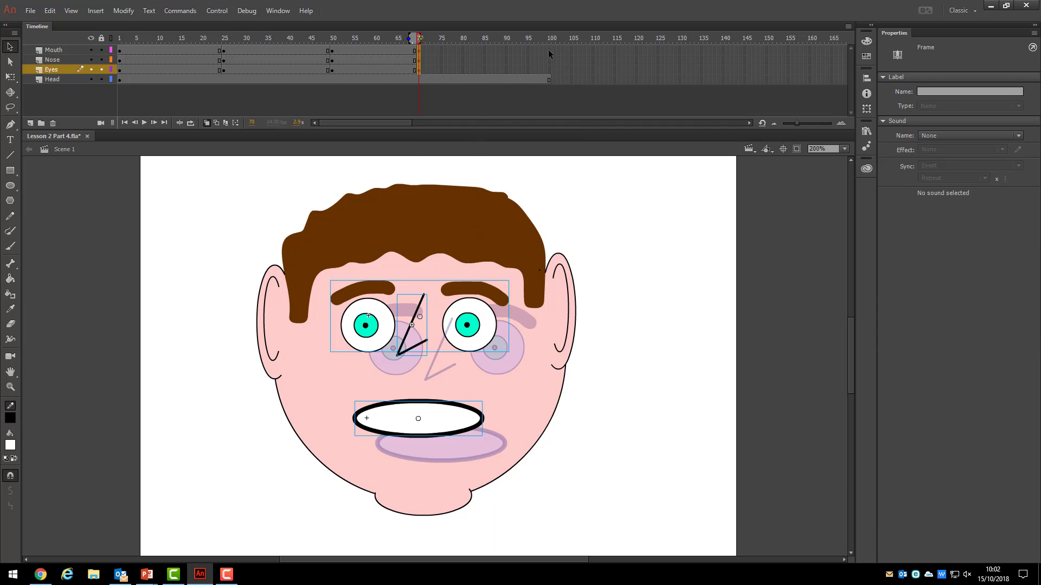
- Insert frames at frame 100 on the Mouth, Nose and Eyes layers so they span the whole animation
drag(548, 49, 547, 69)
right_click(547, 70)
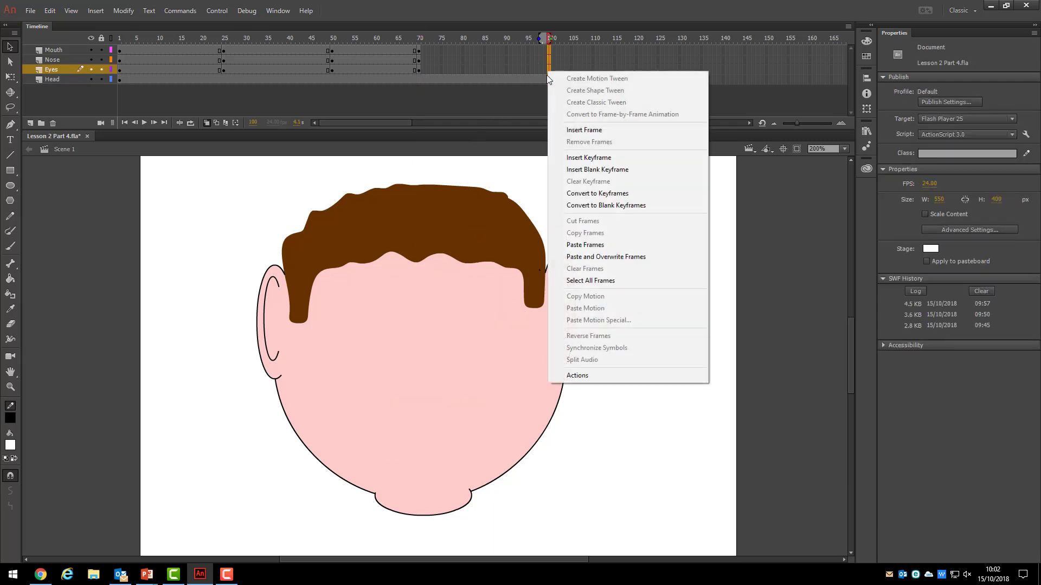
click(578, 130)
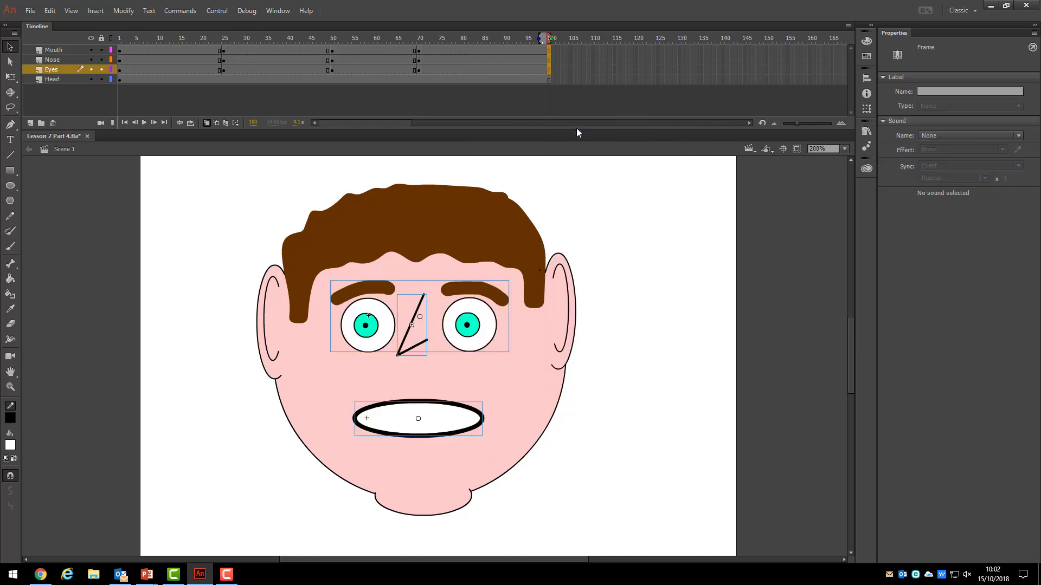
- Create classic tweens for the frame 1–25 span on the Mouth, Nose and Eyes layers
click(169, 51)
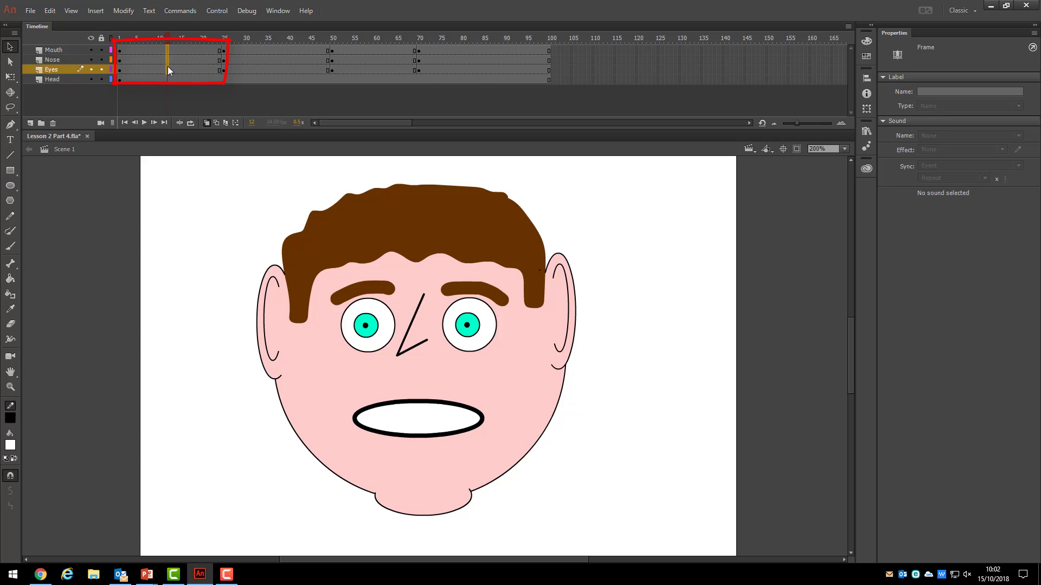
key(alt+shift+o)
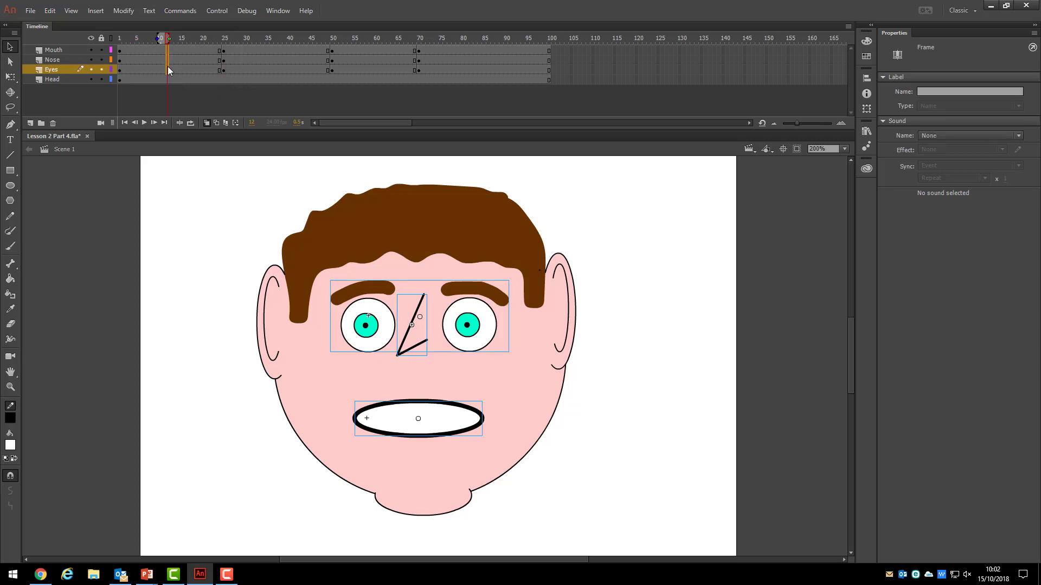
right_click(169, 68)
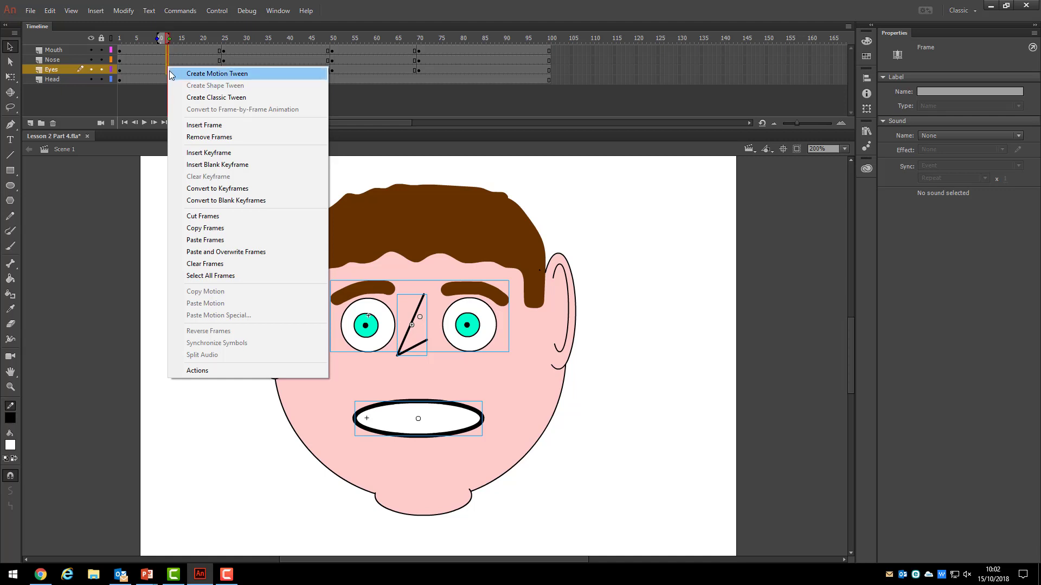
click(205, 98)
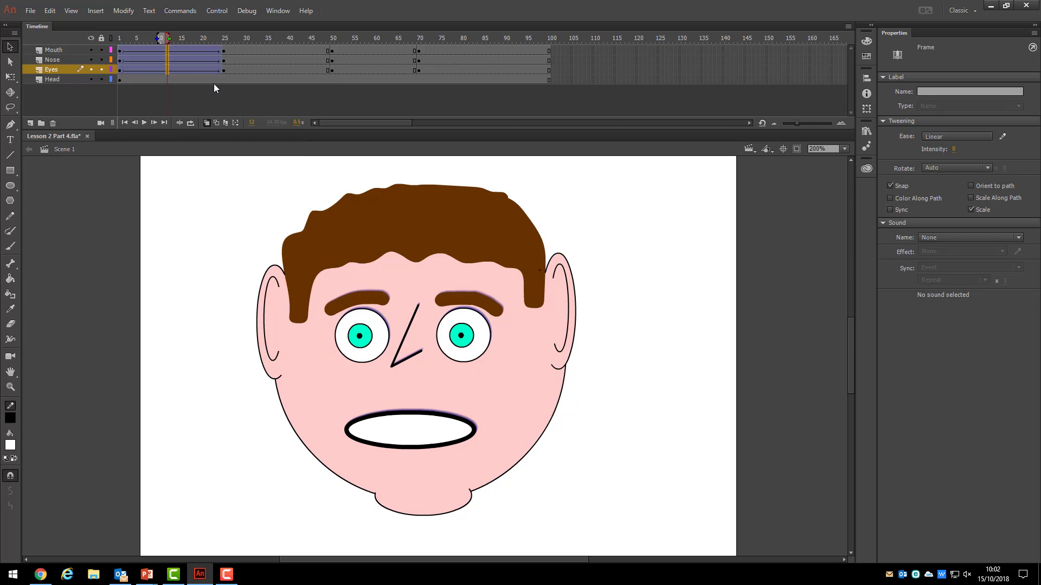
- Create classic tweens for frames 25–50 on the Mouth, Nose and Eyes layers one by one
click(257, 51)
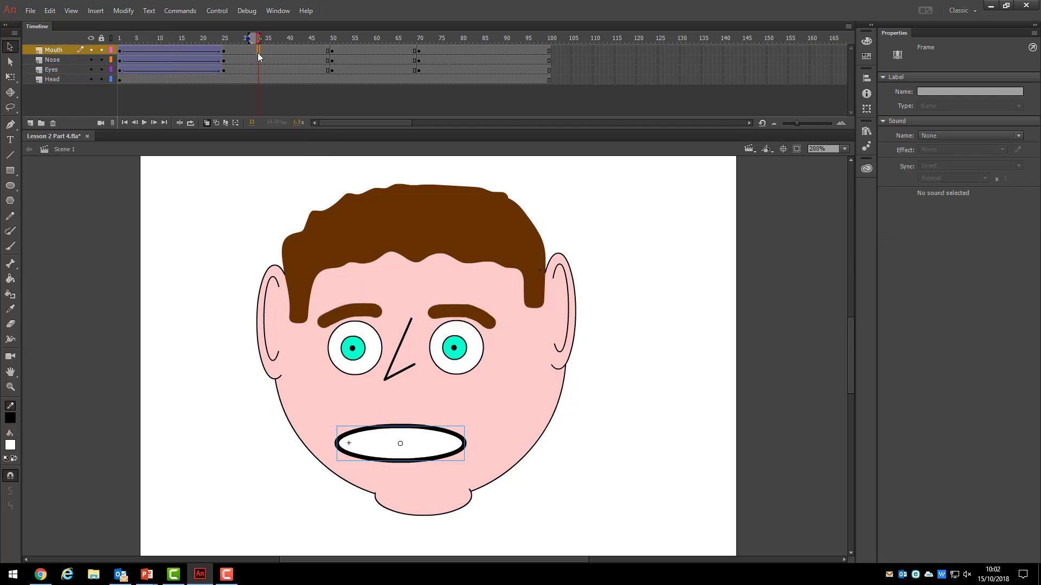
right_click(259, 49)
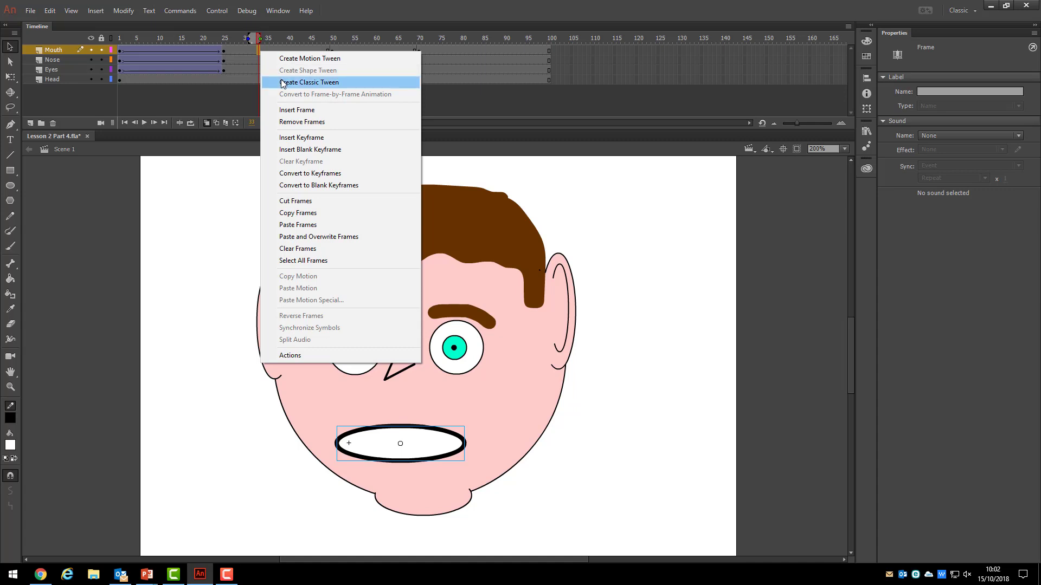
click(309, 82)
click(273, 58)
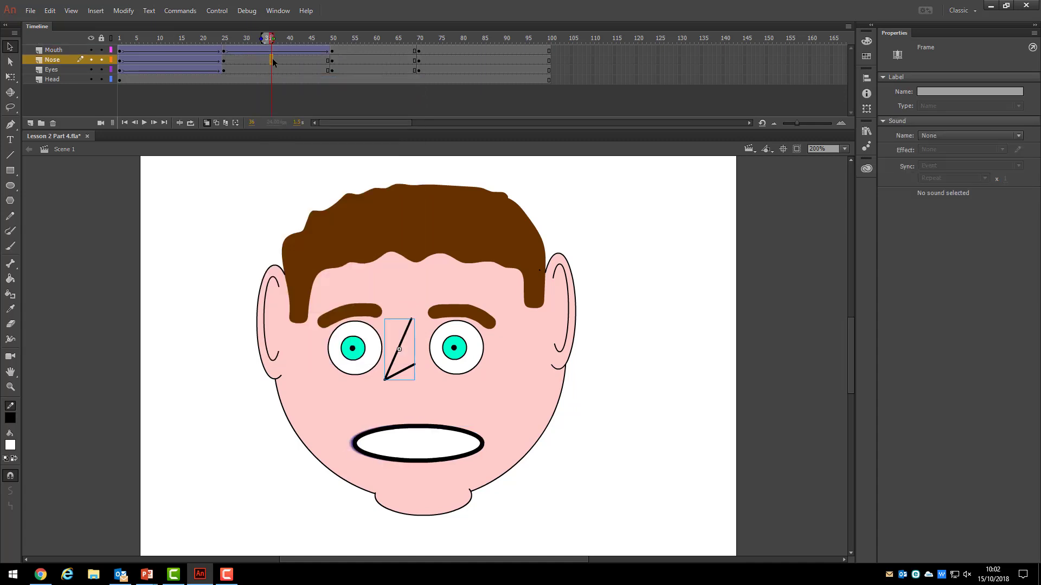
right_click(273, 59)
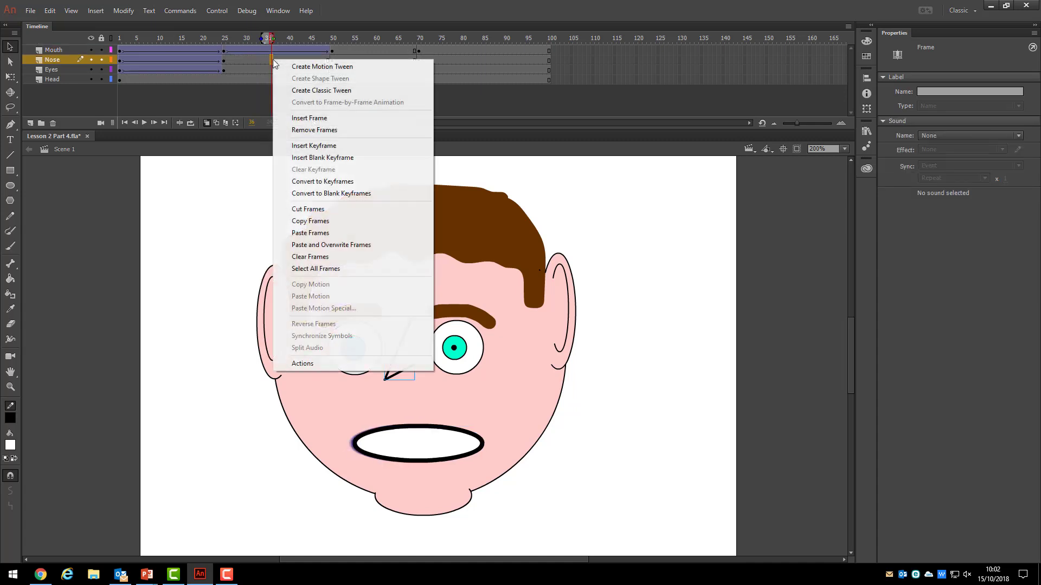
click(293, 92)
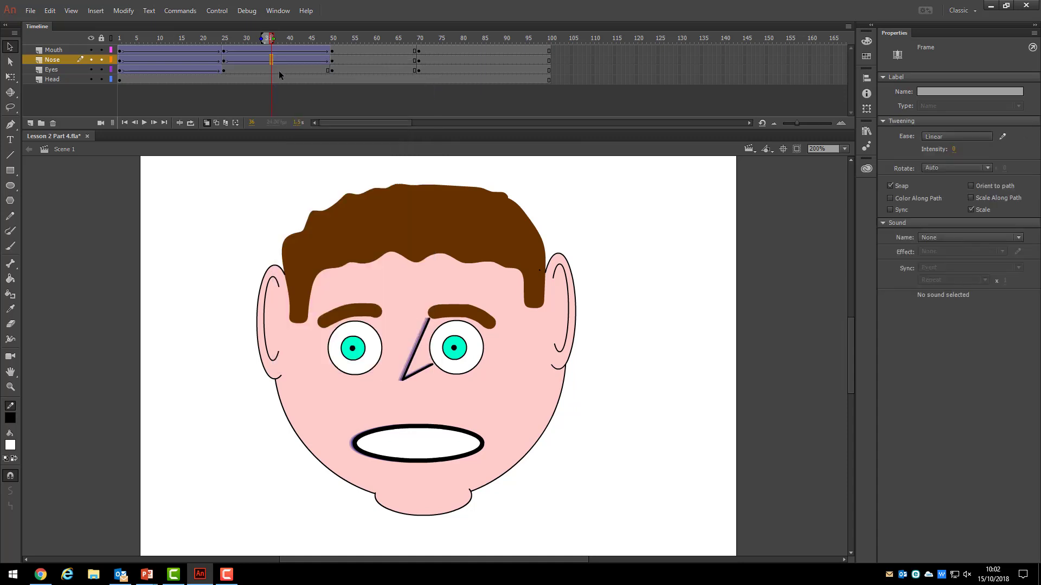
click(279, 71)
right_click(279, 71)
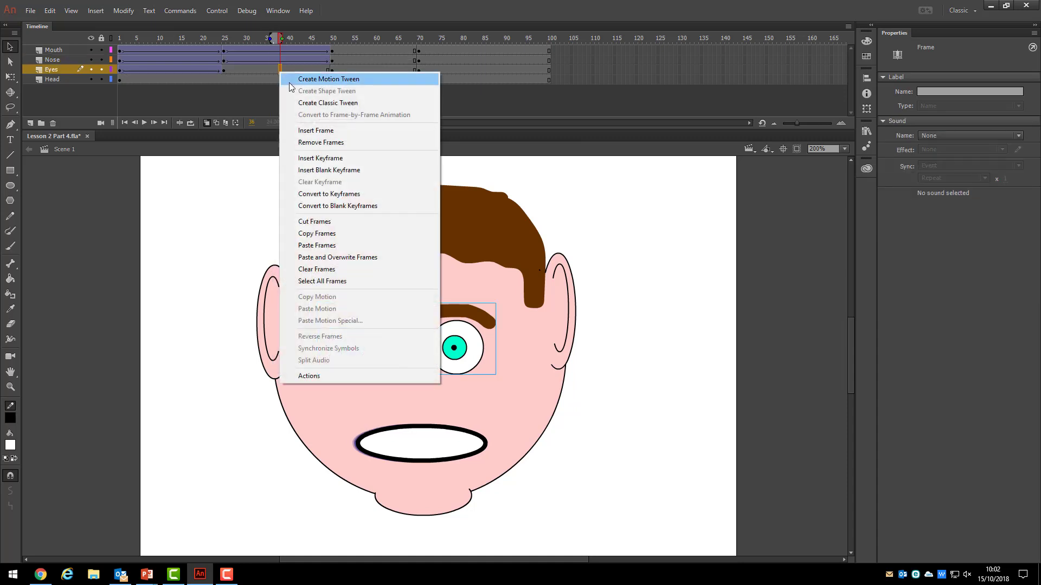
click(302, 102)
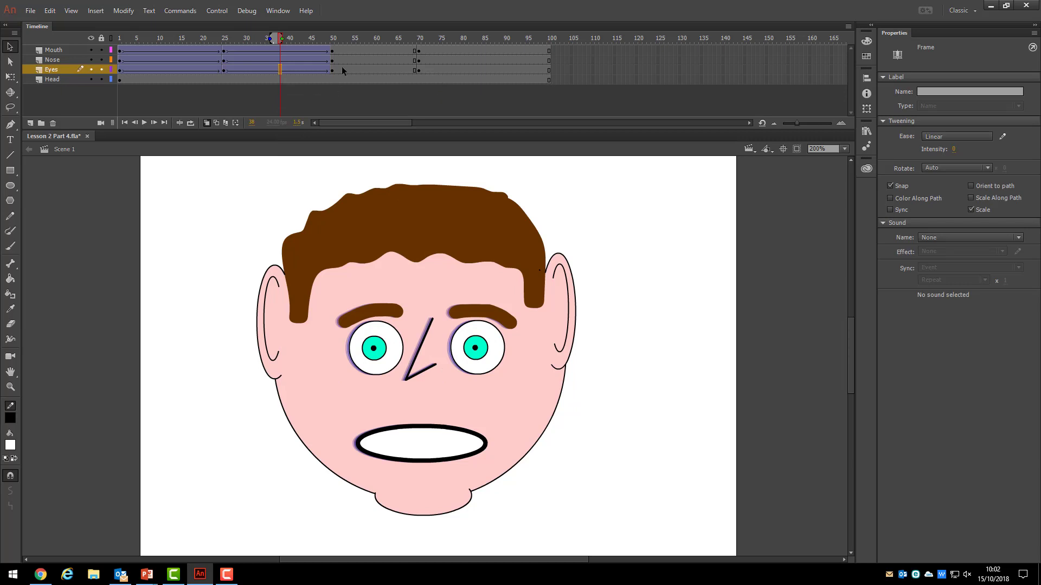
- Create classic tweens for frames 50–70 across all three feature layers and view a later frame
click(366, 50)
shift+click(365, 71)
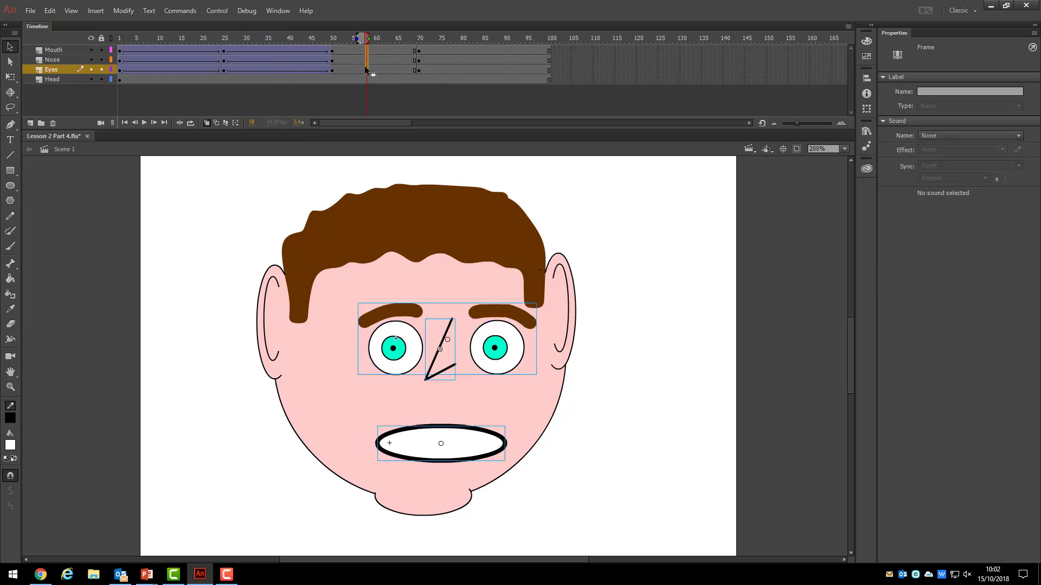
right_click(365, 71)
click(395, 82)
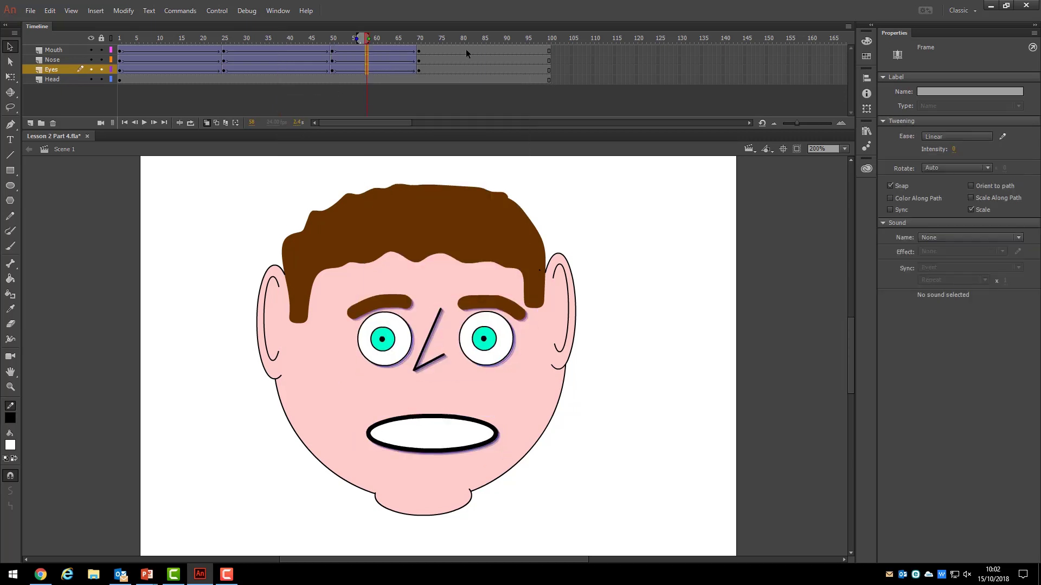
click(466, 59)
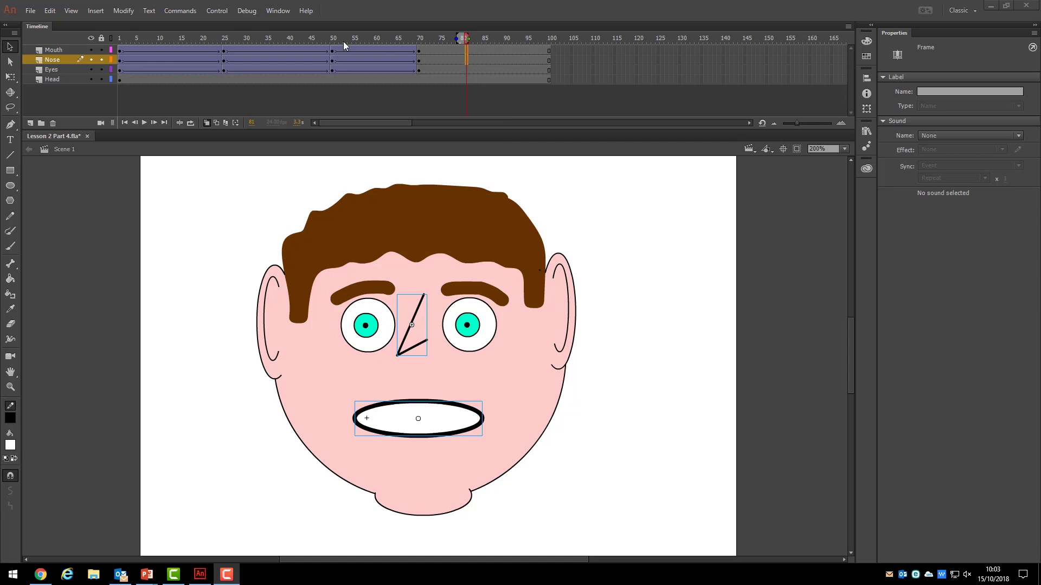
- Deselect the features and run Control > Test to play the animation as an SWF movie
click(579, 71)
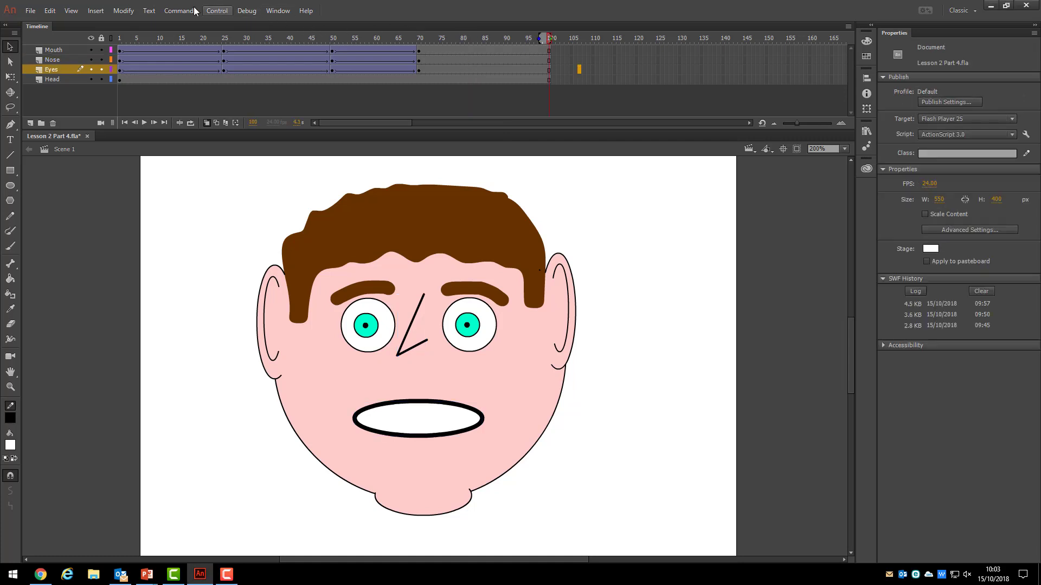
click(217, 11)
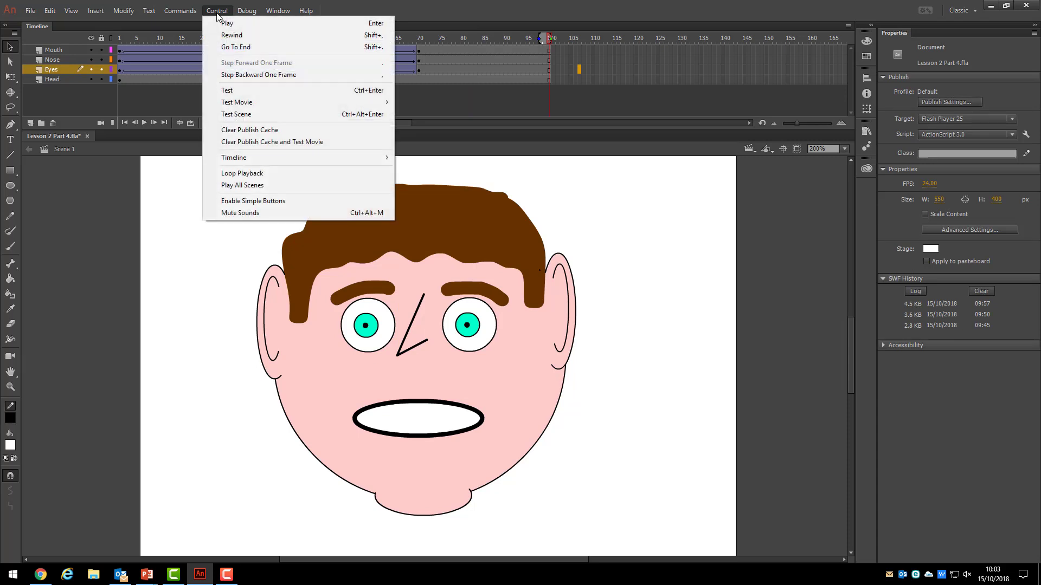
click(228, 90)
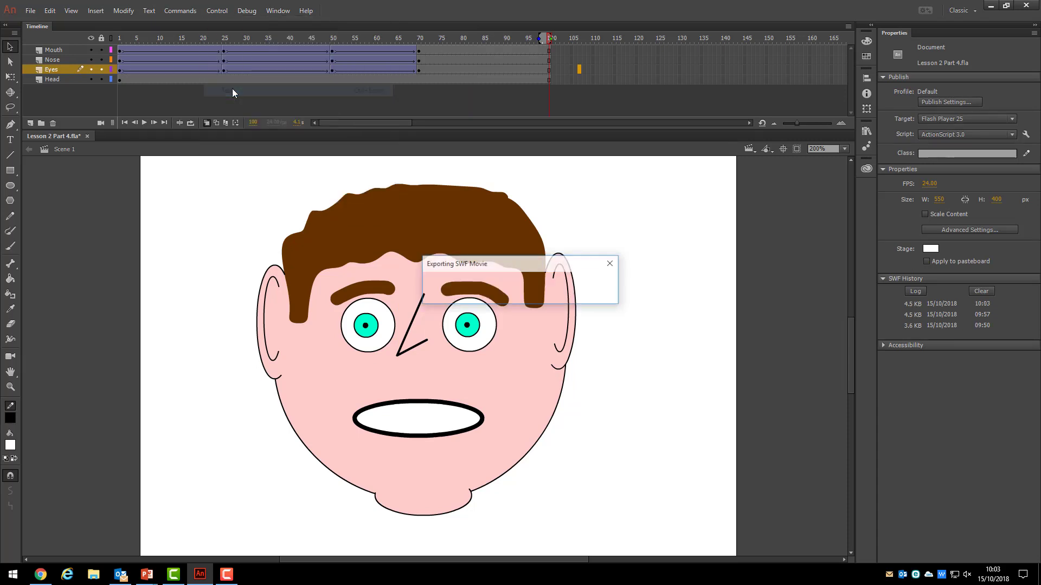